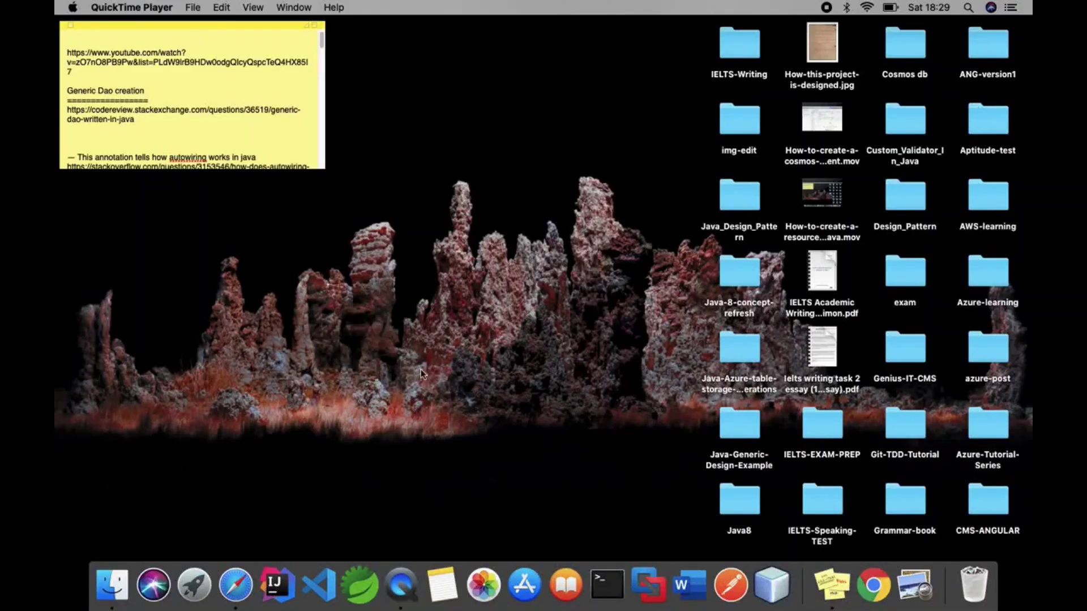
- Launch Safari and search 'azure student account' to reach the Azure for Students page
click(237, 582)
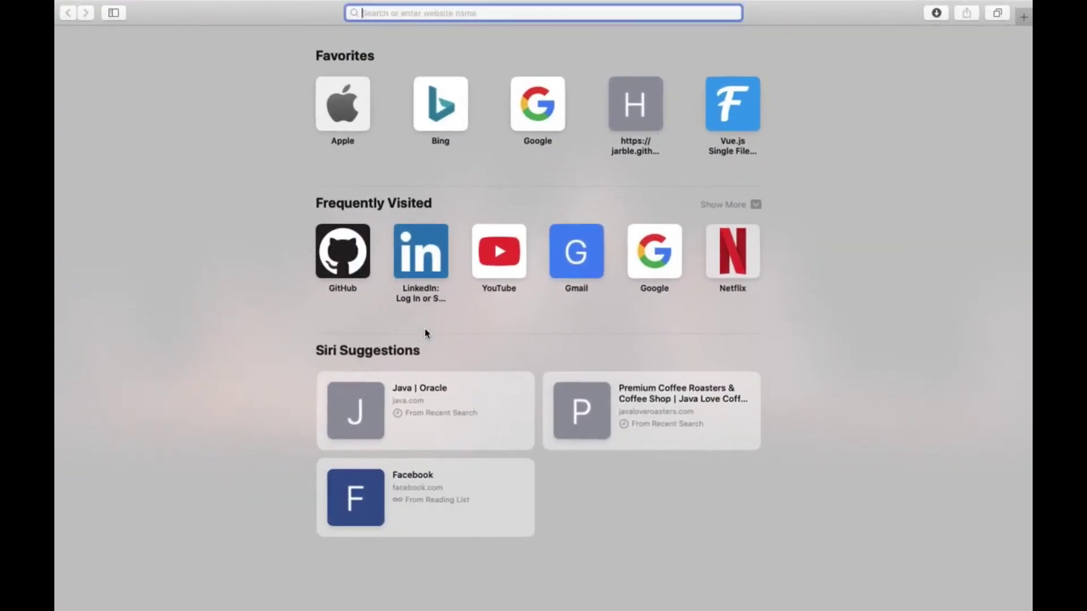
text(azure student account)
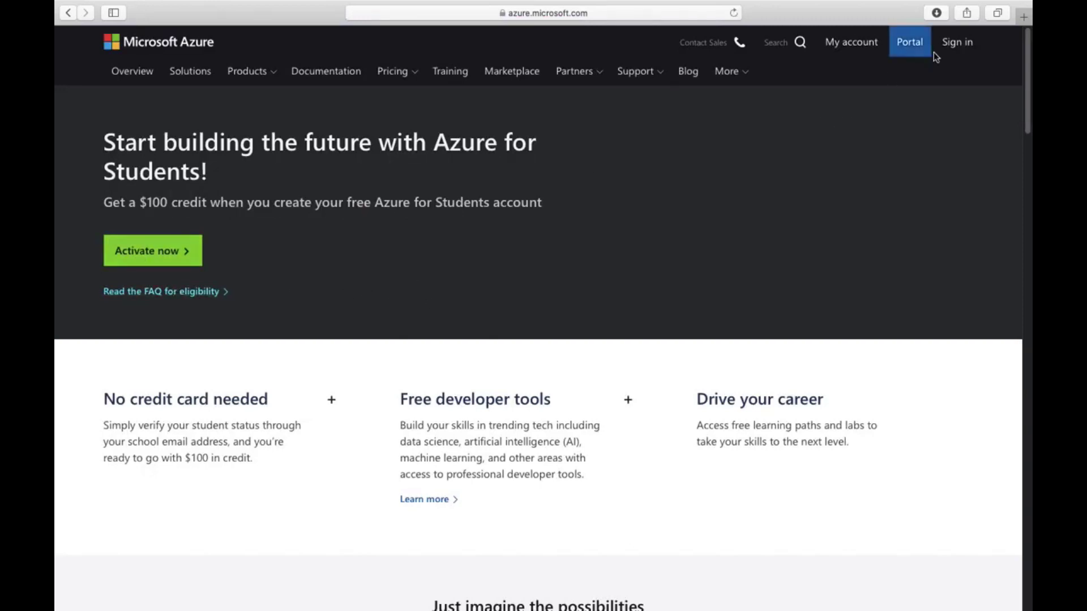
- Replace the saved account with a different Microsoft account and sign in, declining to save the password
click(950, 51)
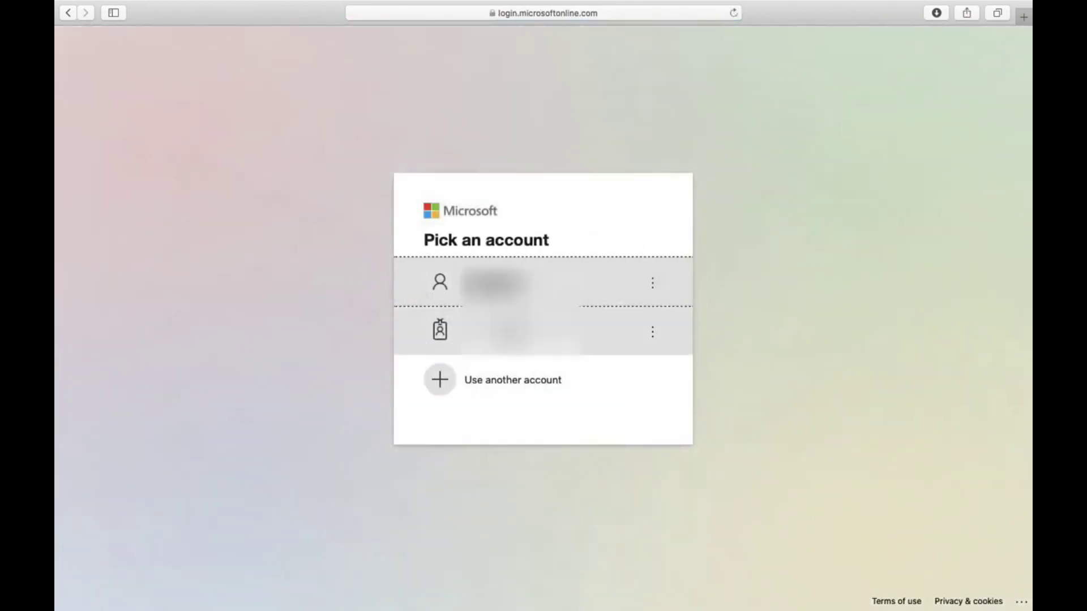
click(654, 284)
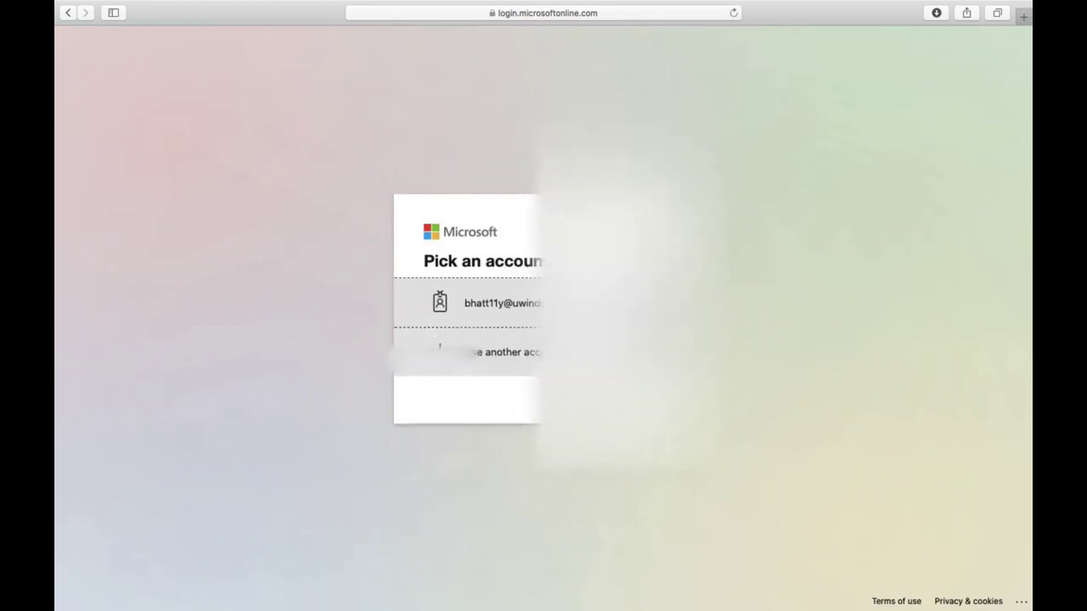
click(545, 353)
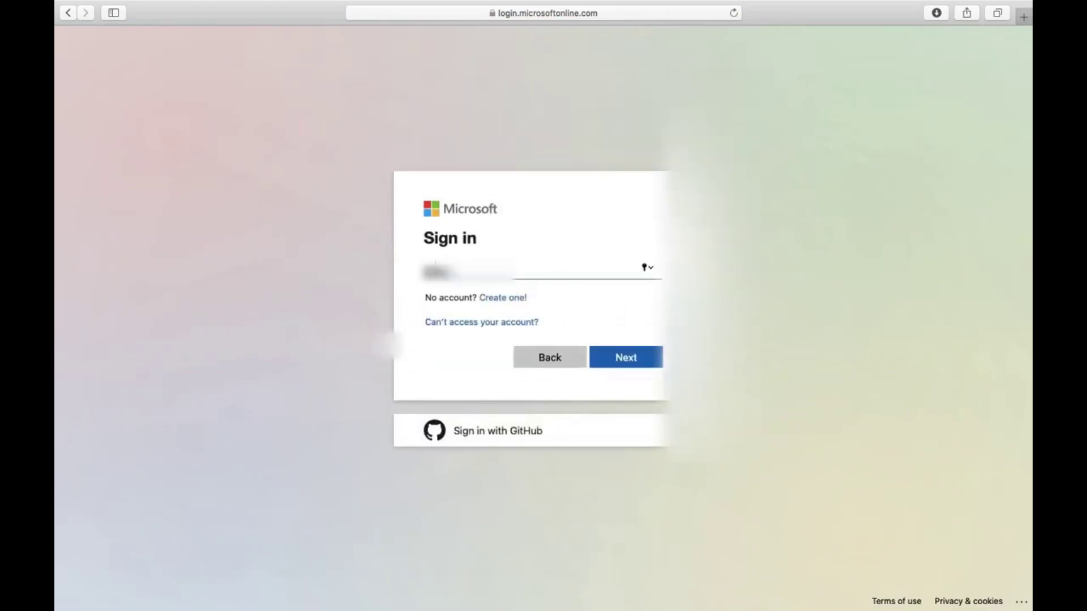
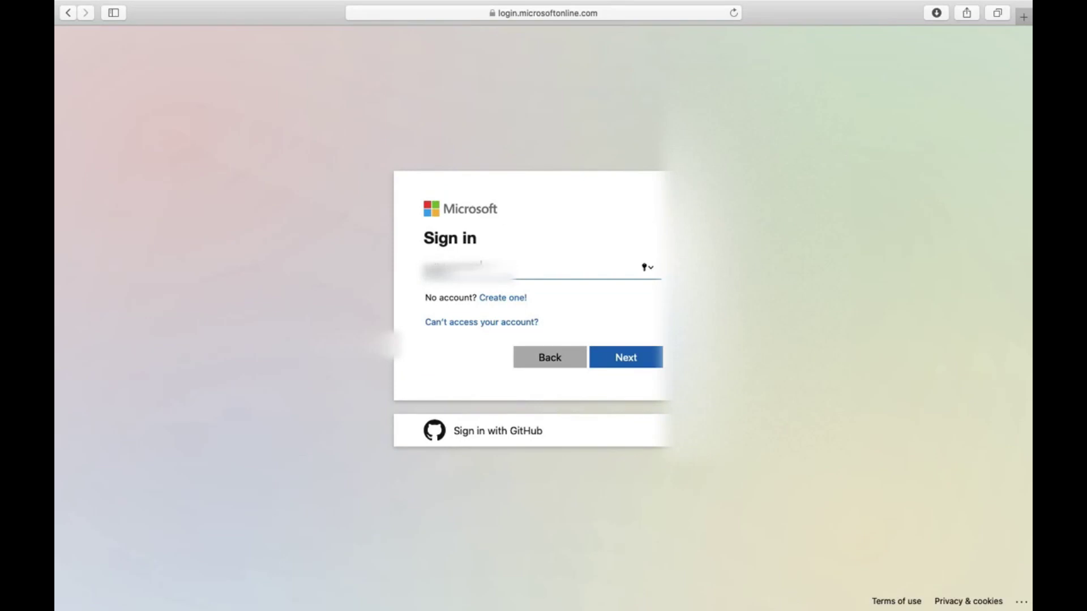
key(Tab)
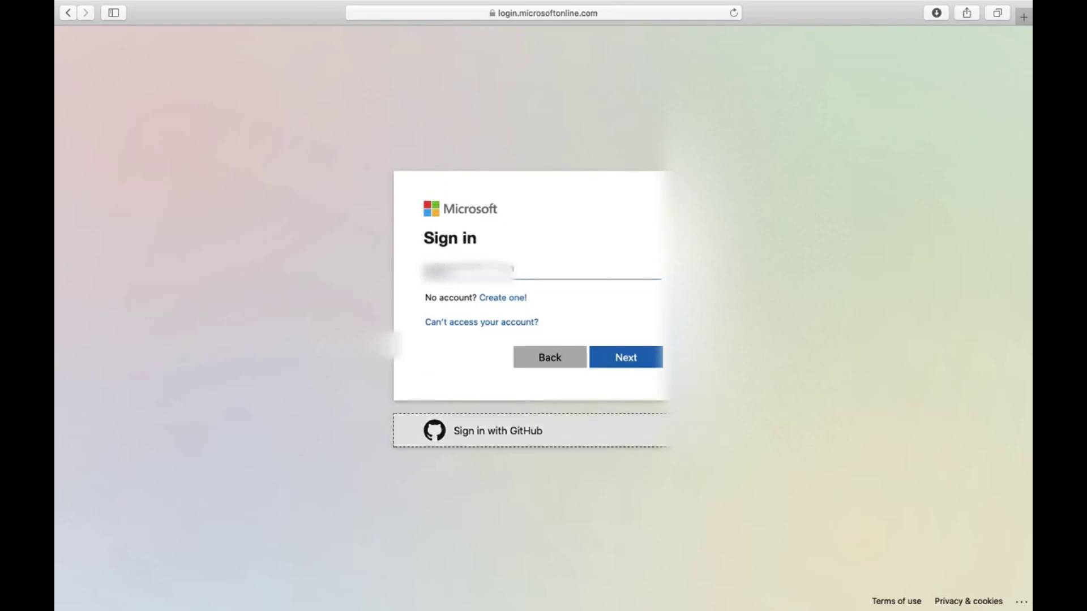
click(657, 358)
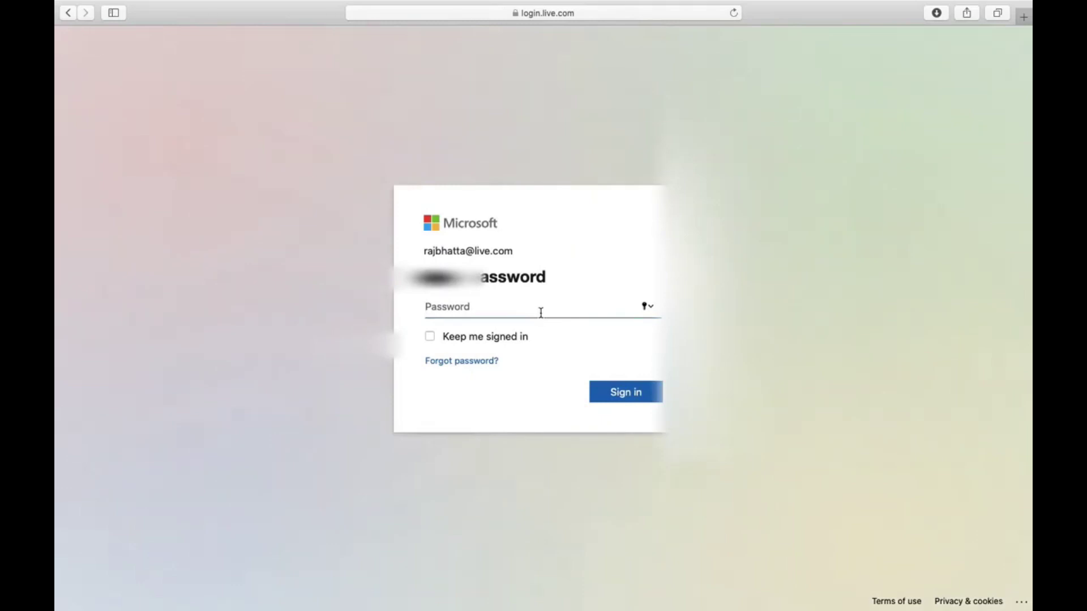
text(••••••••••)
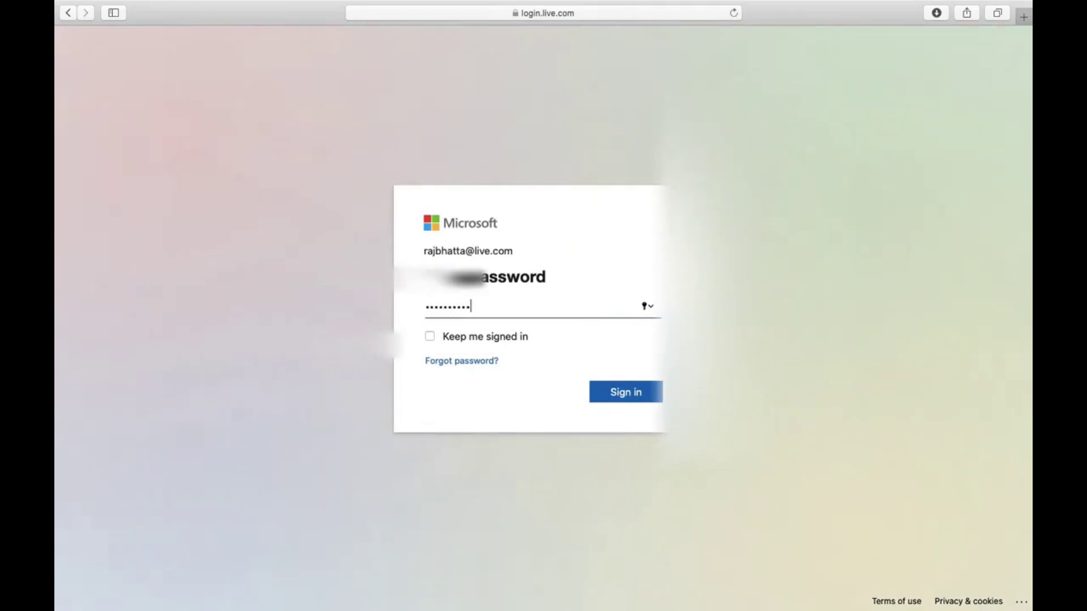
click(616, 399)
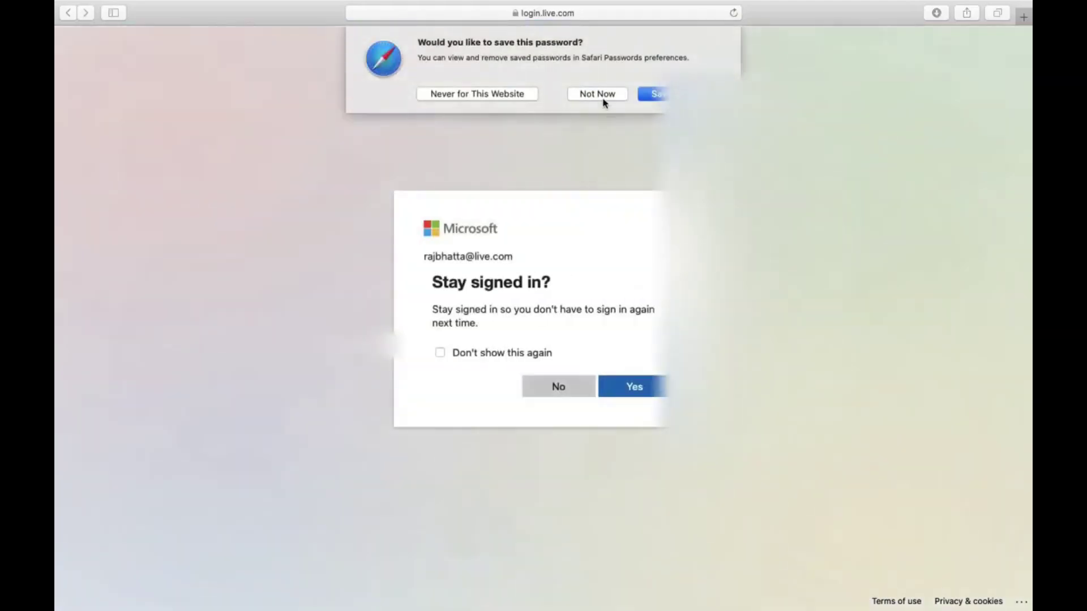
click(599, 95)
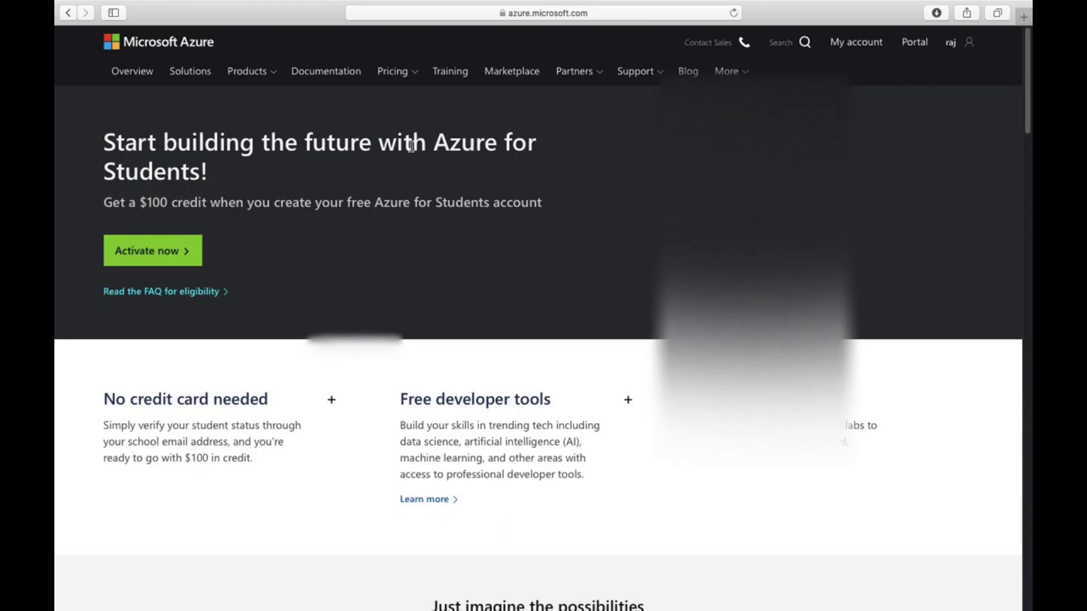
- Activate Azure for Students, set country code Canada (+1), enter the phone number and request a text code
click(172, 259)
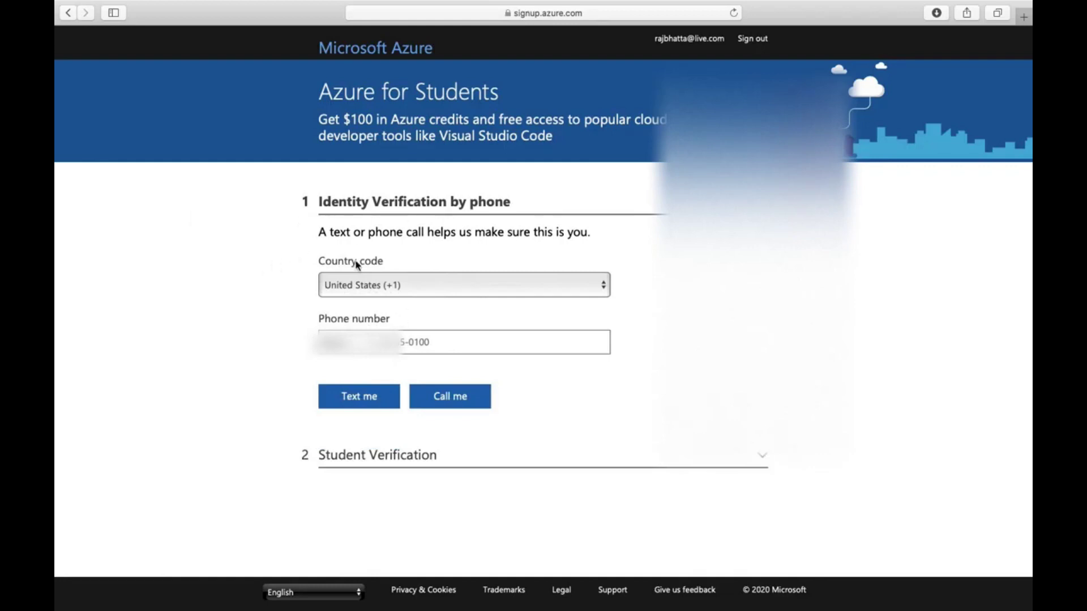
click(386, 287)
key(c)
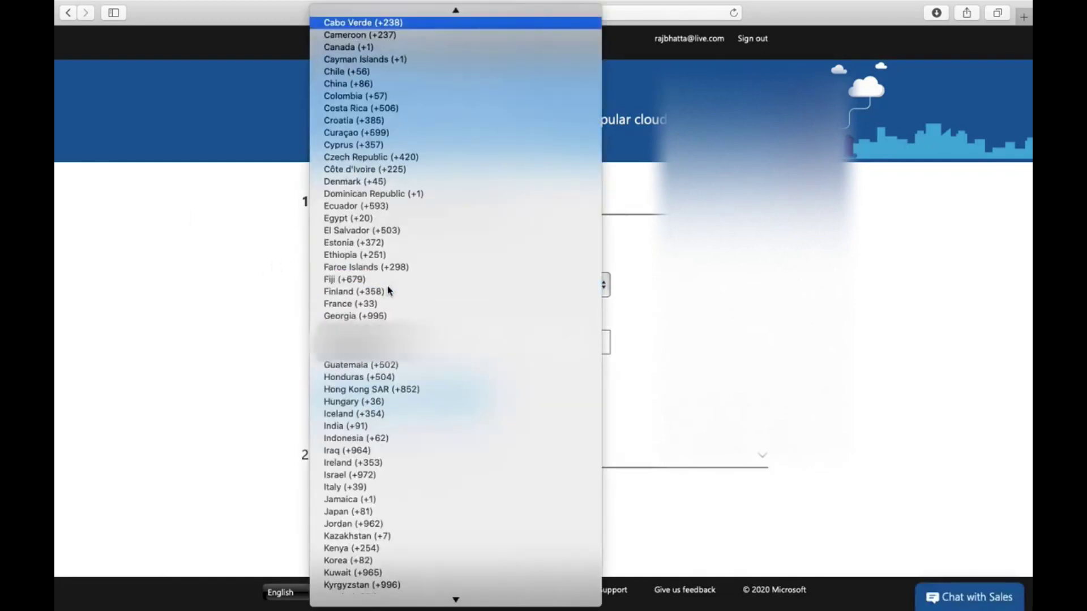
click(391, 47)
click(396, 342)
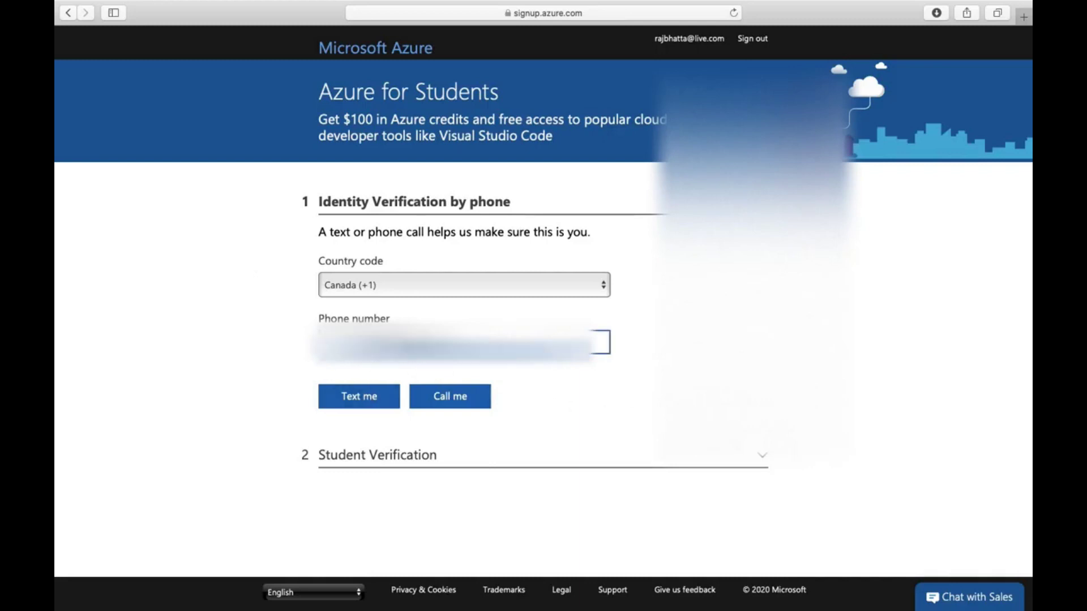
click(761, 460)
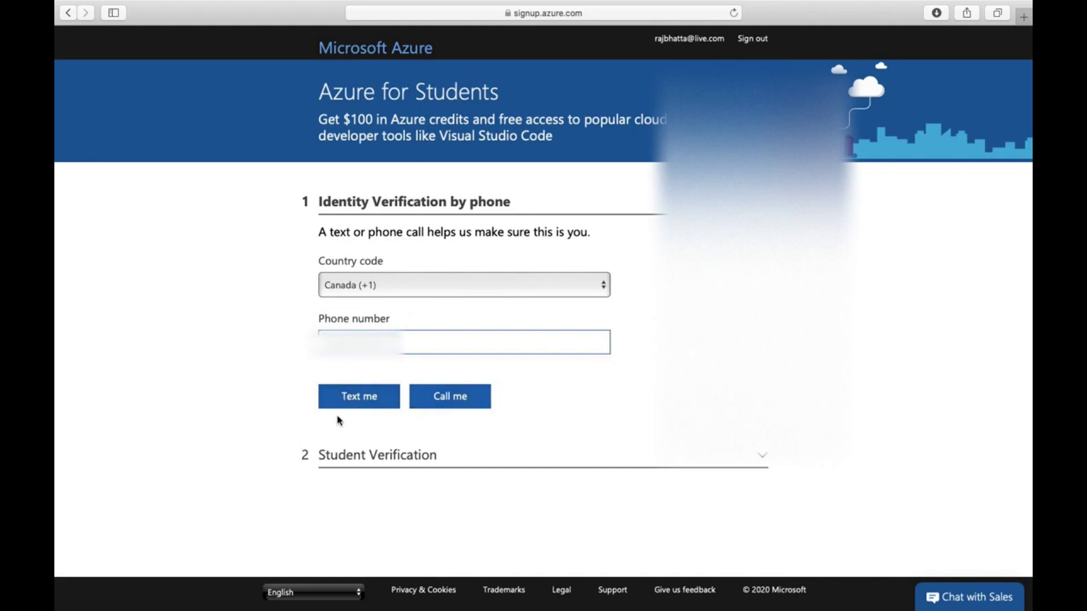
click(378, 403)
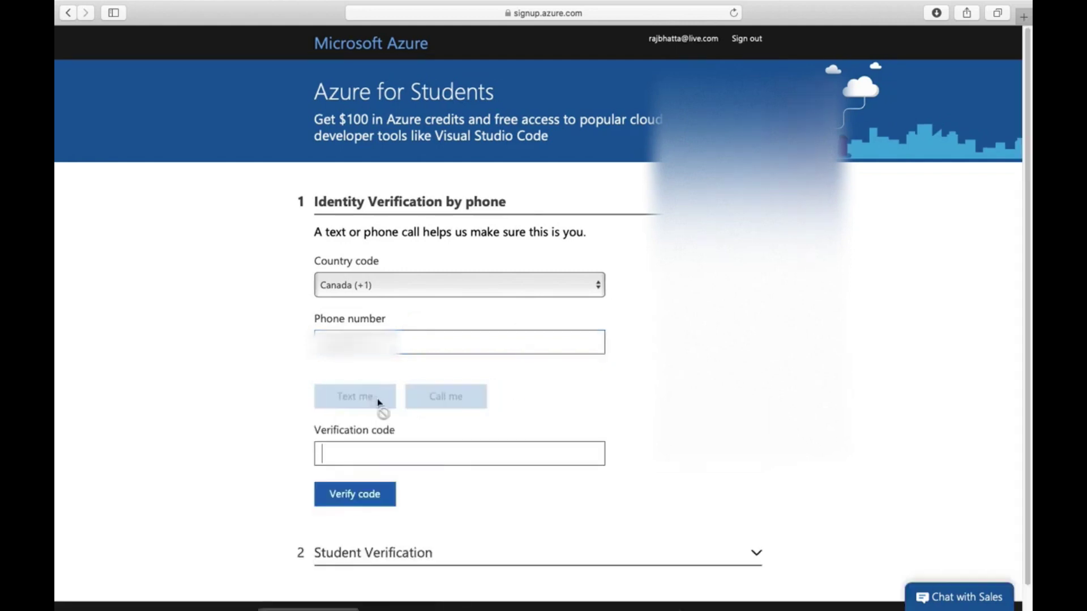
- Enter the texted verification code and verify the phone number
scroll(261, 399, down, 1)
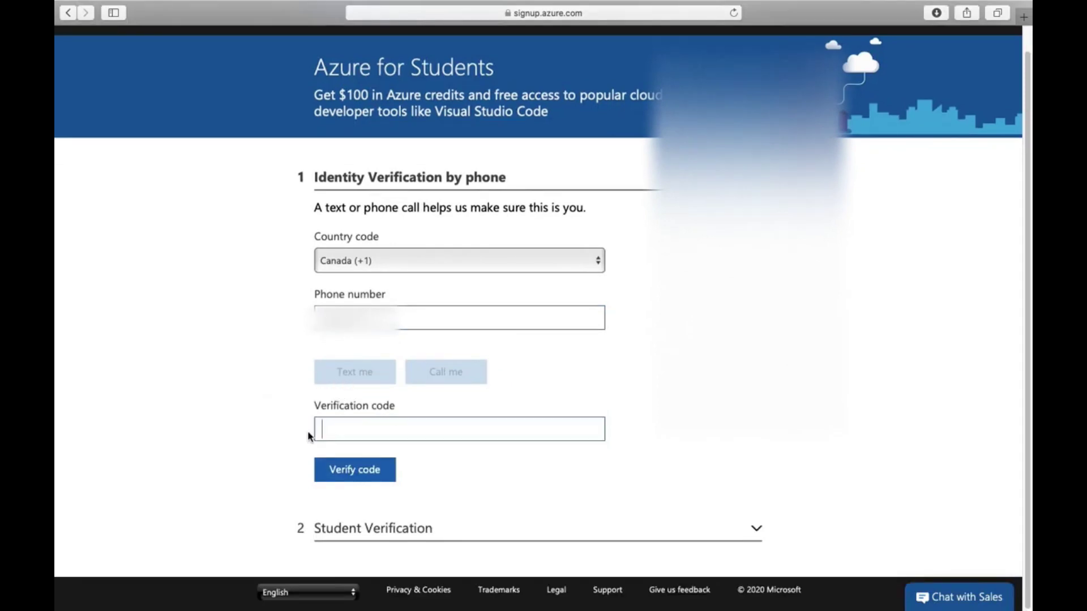
click(758, 530)
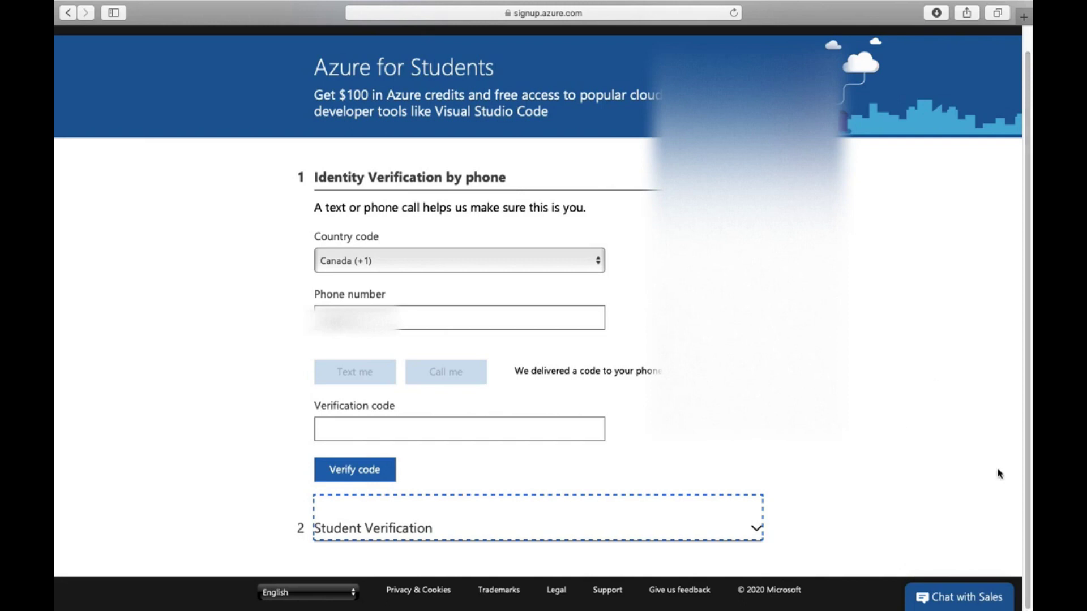
click(535, 438)
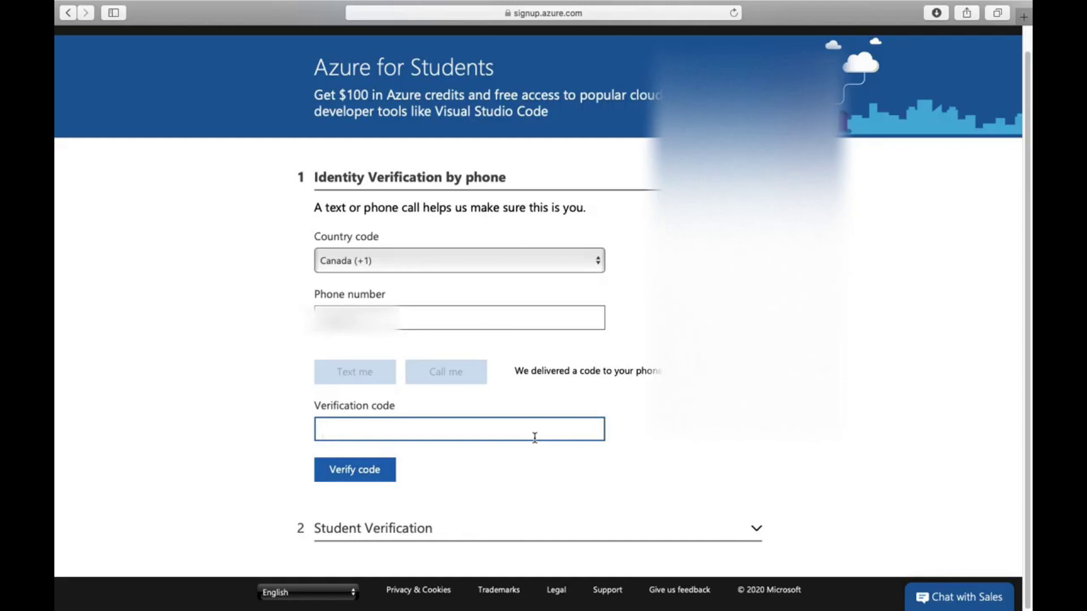
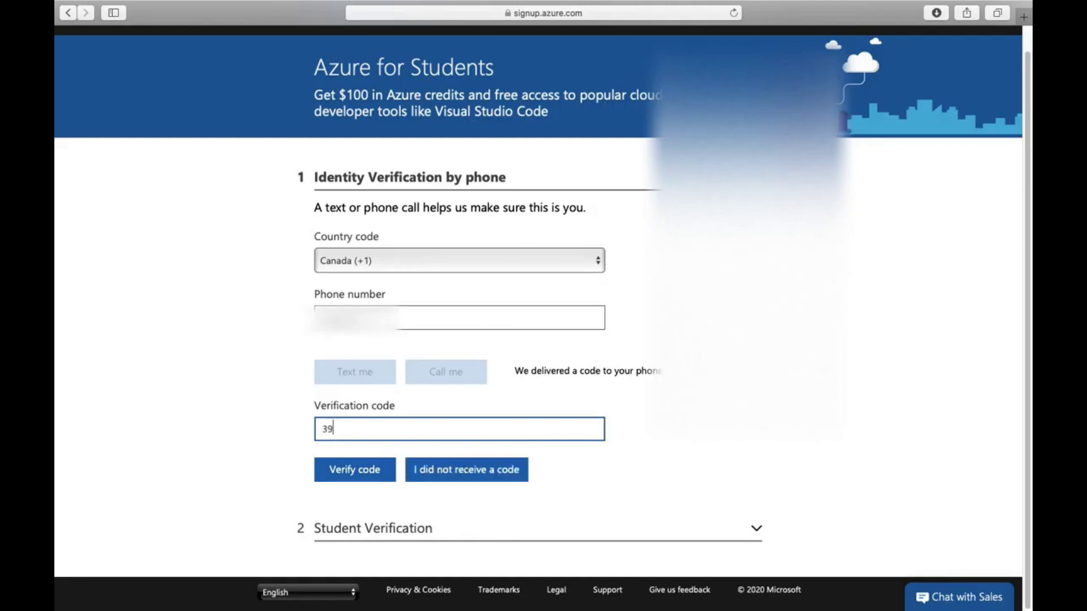
click(376, 470)
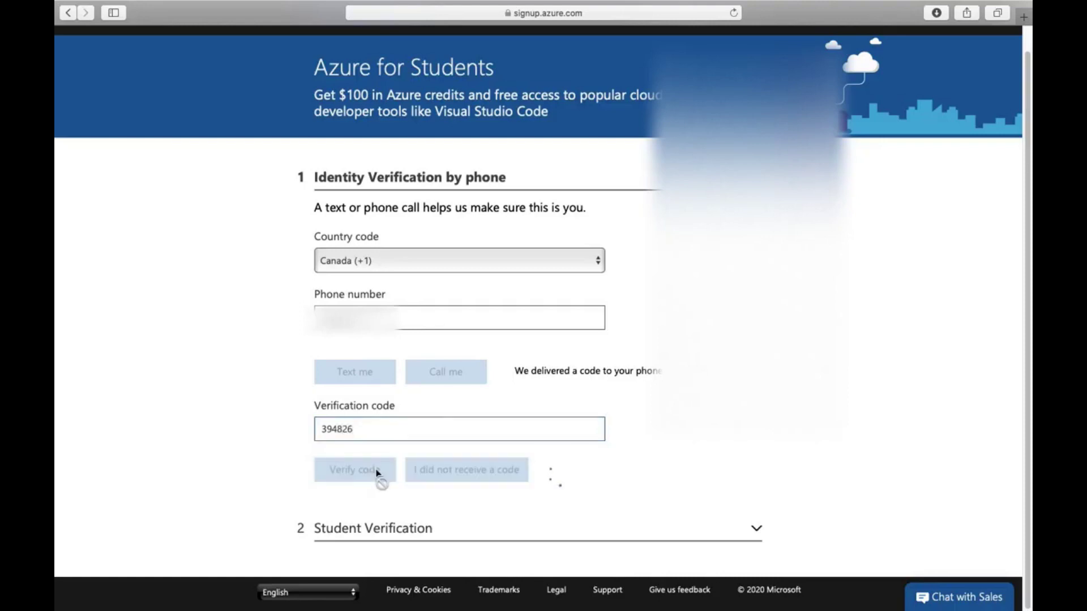
scroll(264, 371, down, 3)
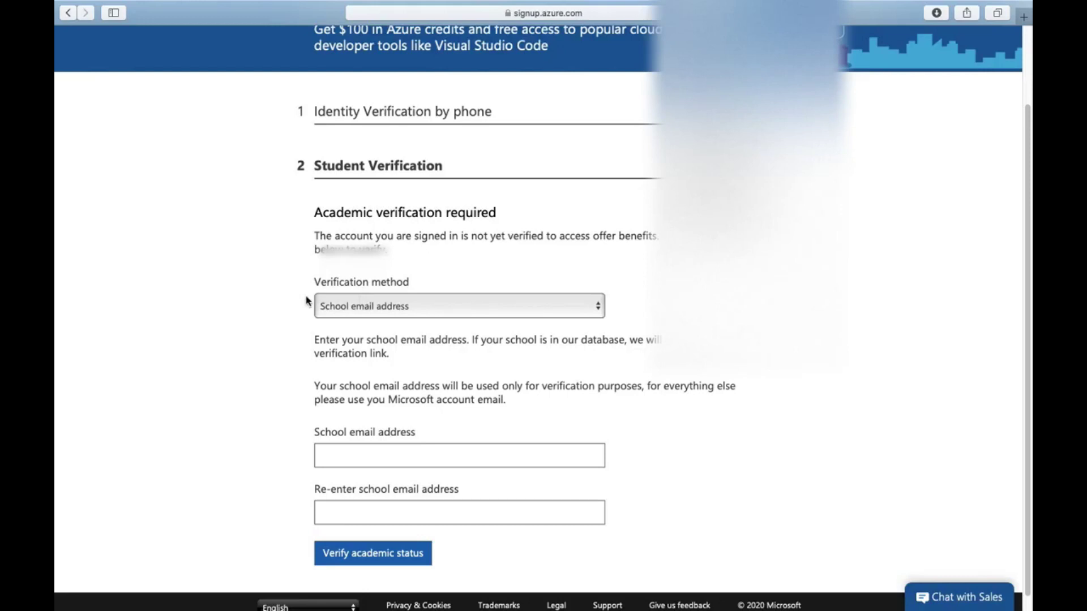
- Keep School email address as the method, enter the school email in both fields, and verify academic status
click(390, 306)
click(390, 306)
scroll(275, 407, down, 1)
click(347, 436)
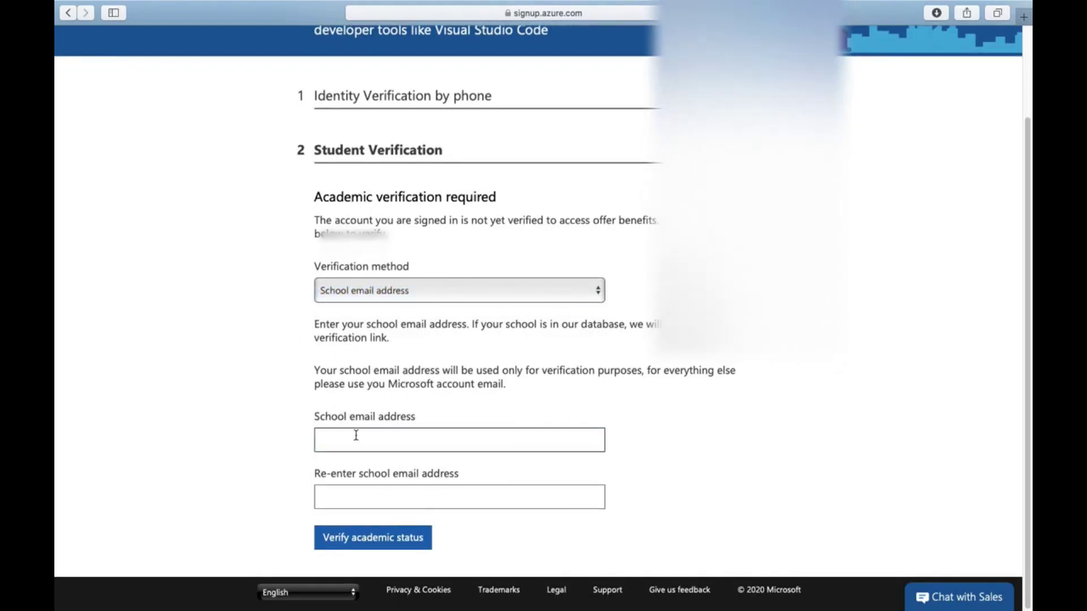
click(359, 493)
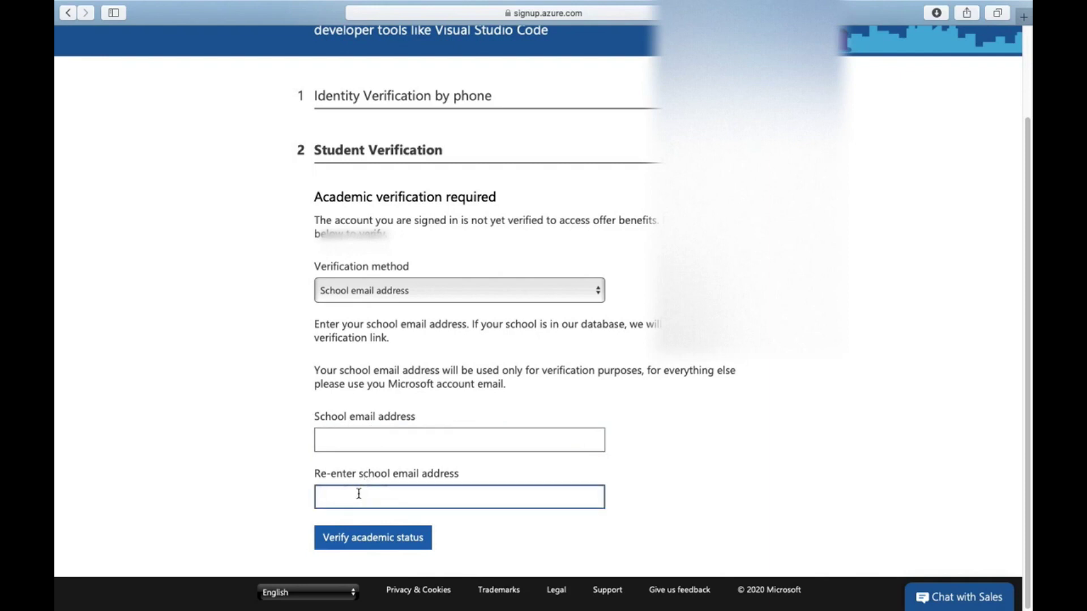
click(364, 441)
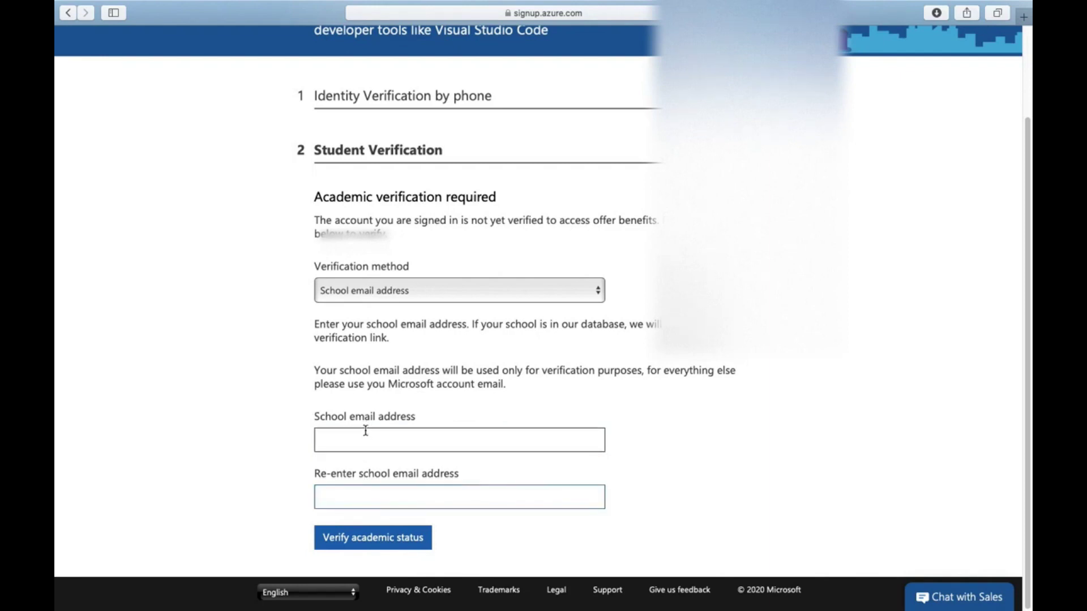
click(366, 432)
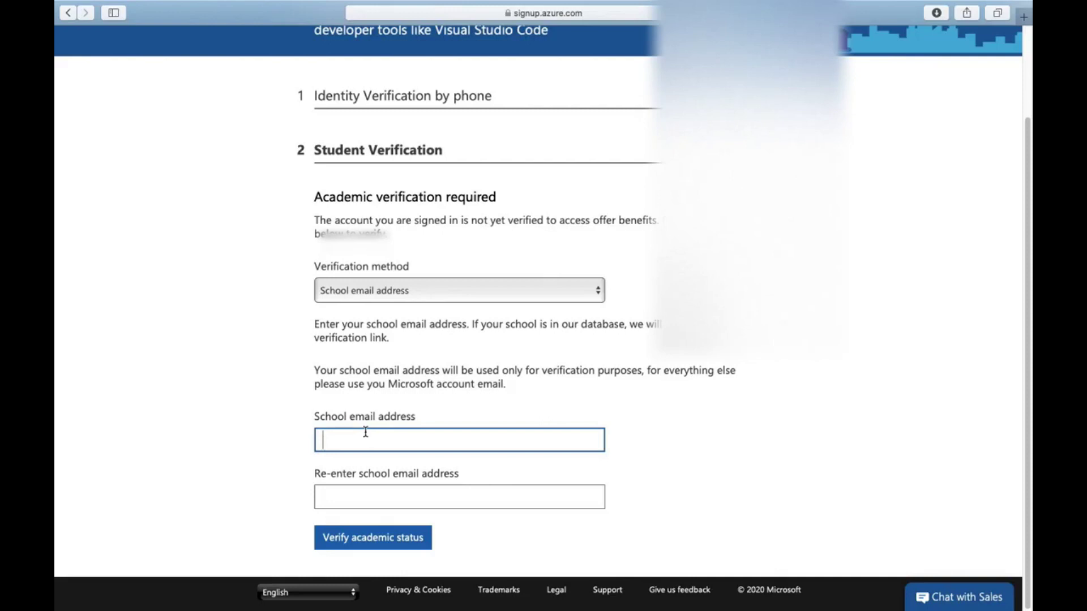
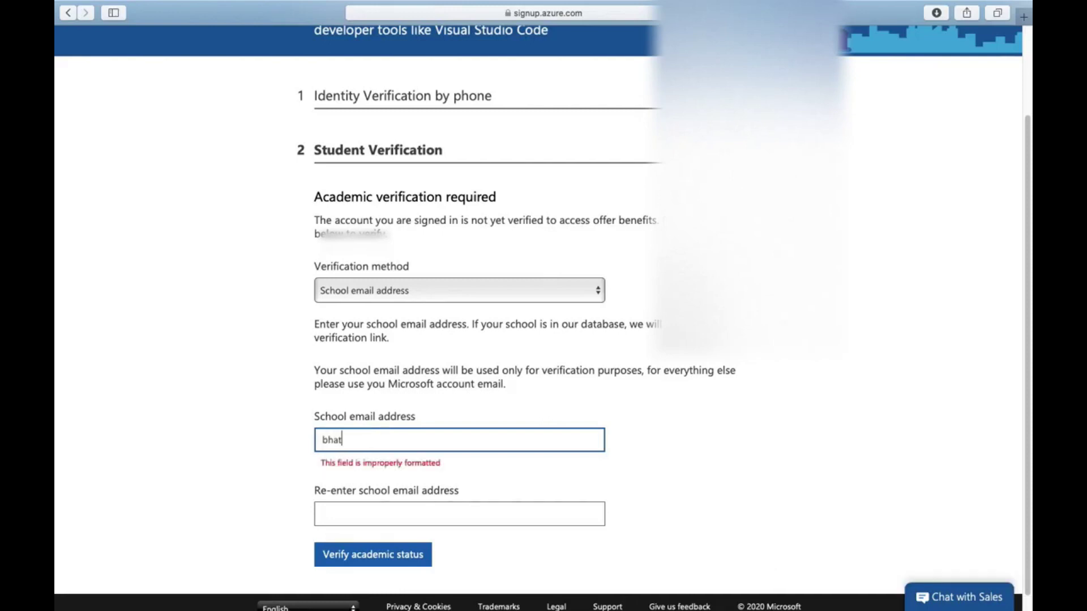
key(Tab)
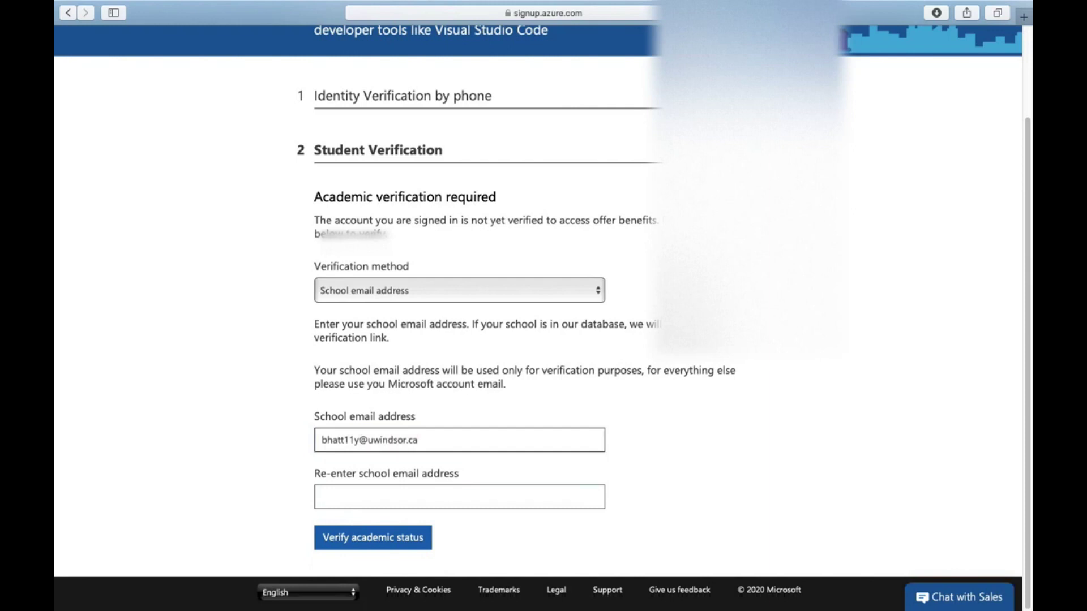
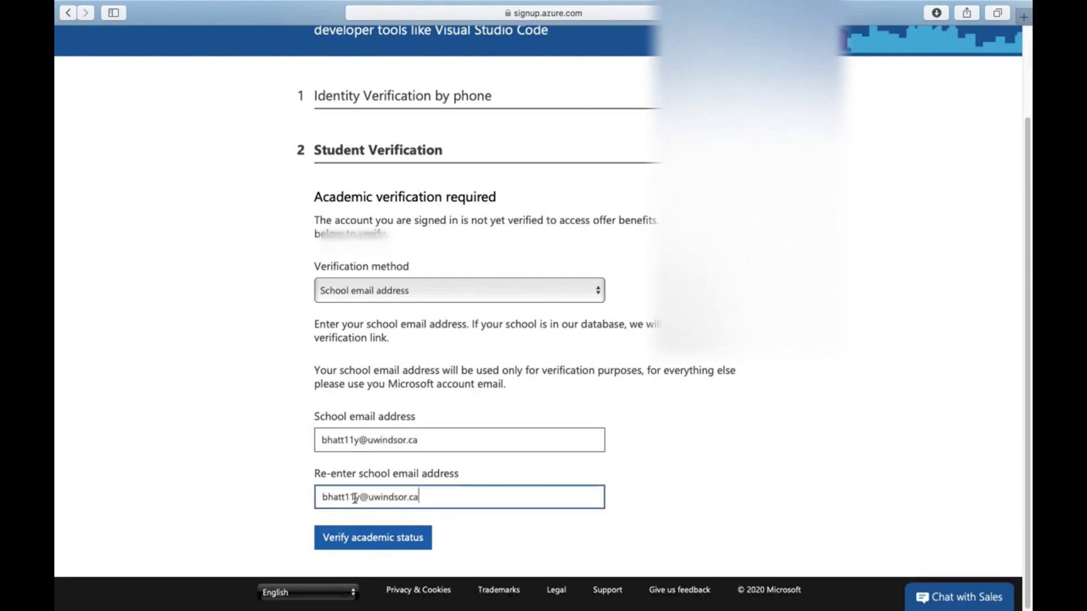
click(361, 537)
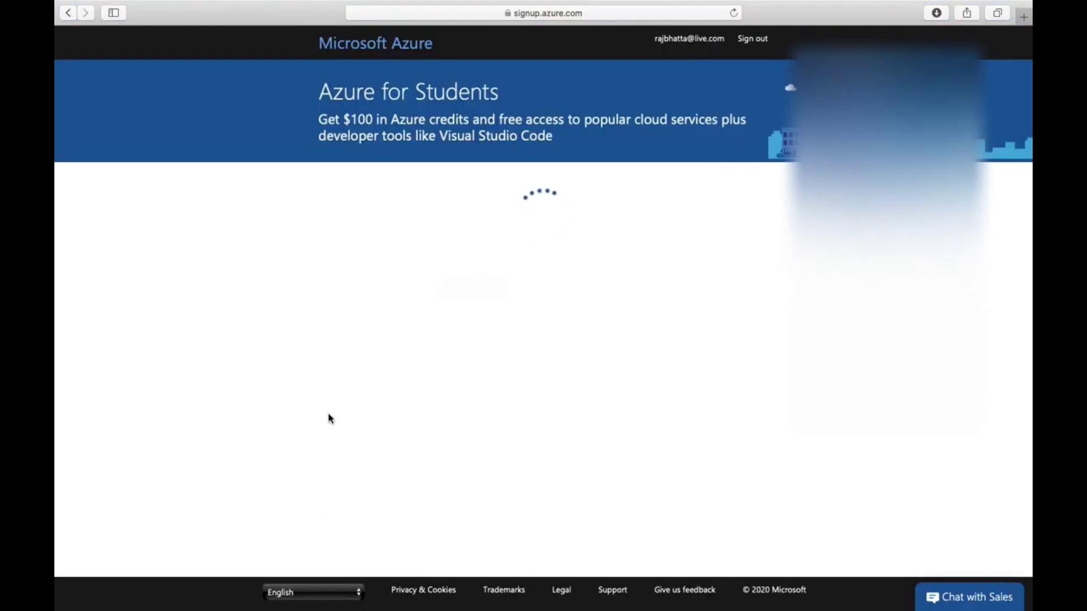
- Highlight the 'Verification email has been sent' notice and open a new browser tab
scroll(278, 373, down, 5)
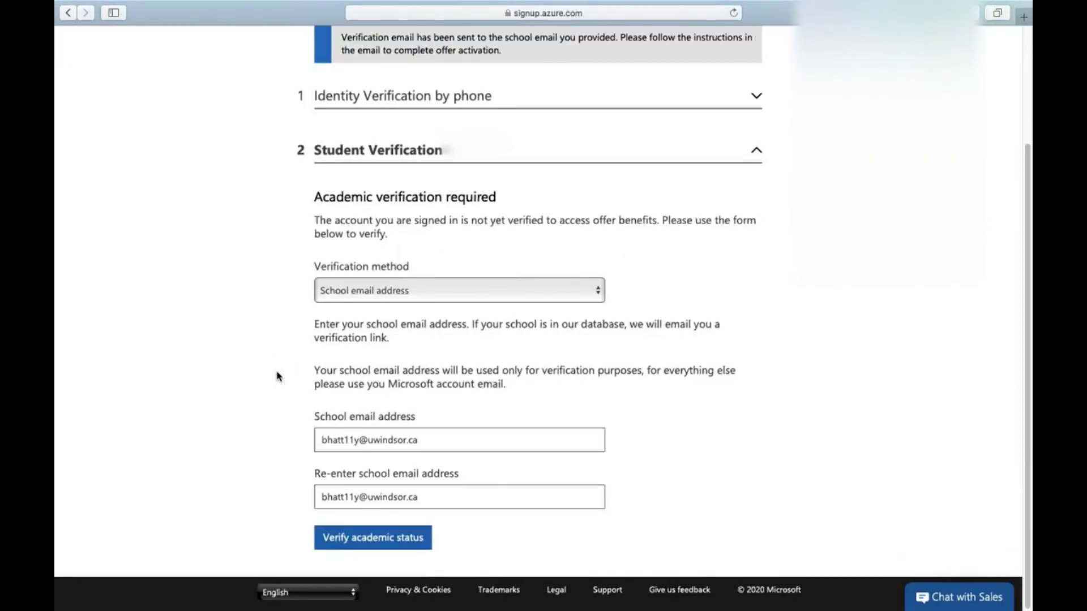
scroll(278, 377, up, 5)
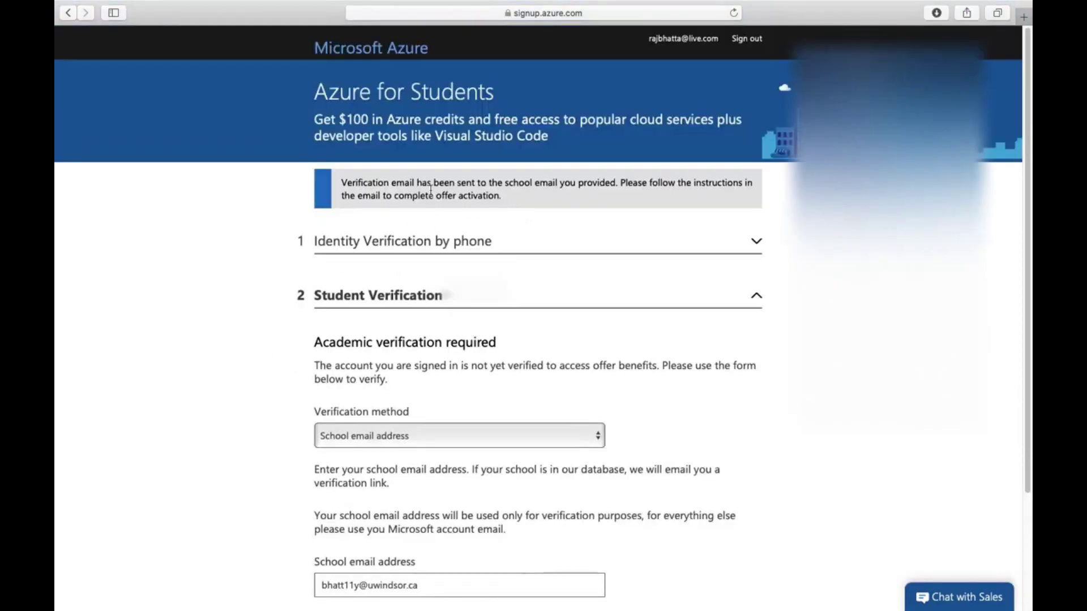
mouse_move(396, 184)
mouse_down()
mouse_move(461, 182)
mouse_move(393, 190)
mouse_up()
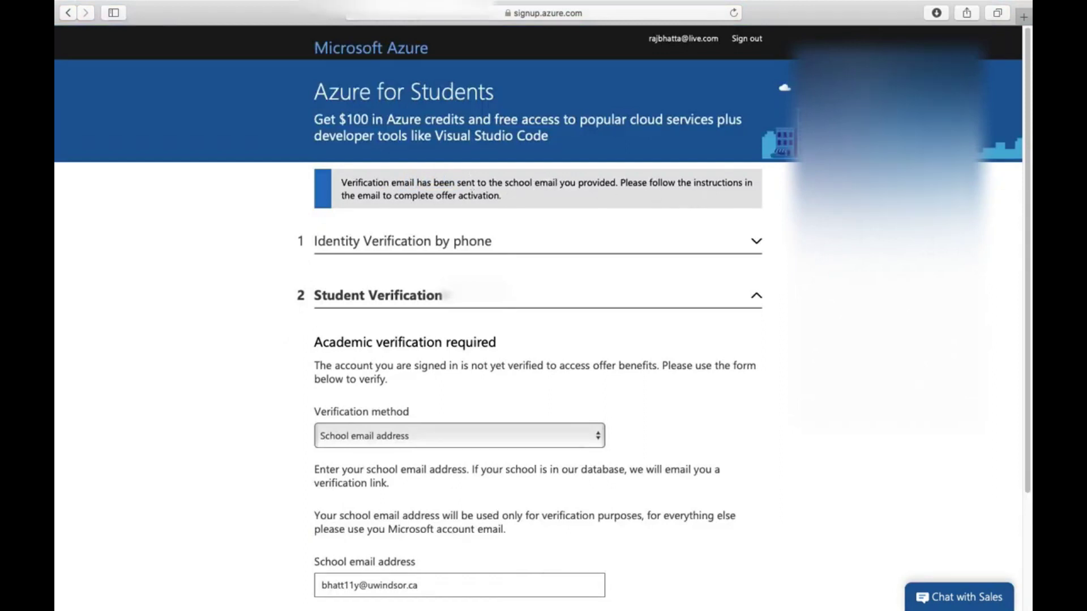
click(1024, 17)
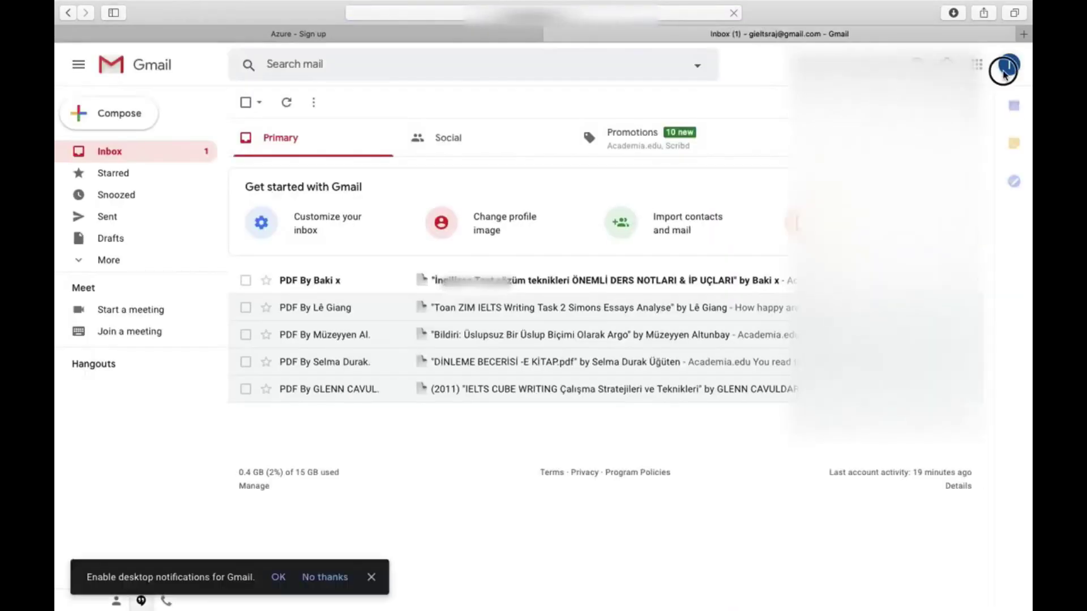
- Switch Gmail to the university account, logging in with the UWinID and password
click(1007, 67)
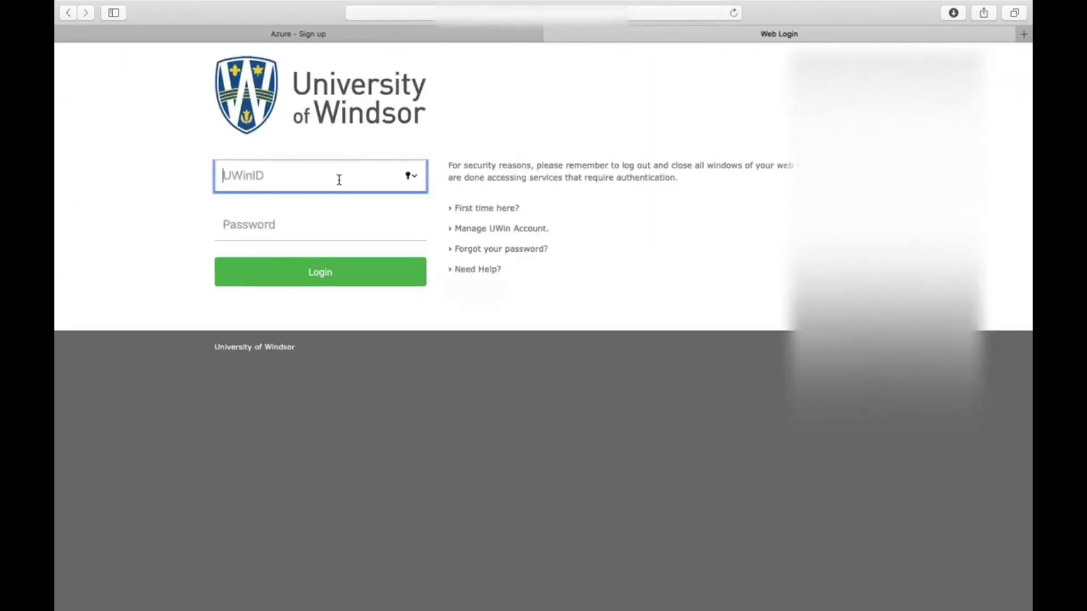
key(Tab)
text(•)
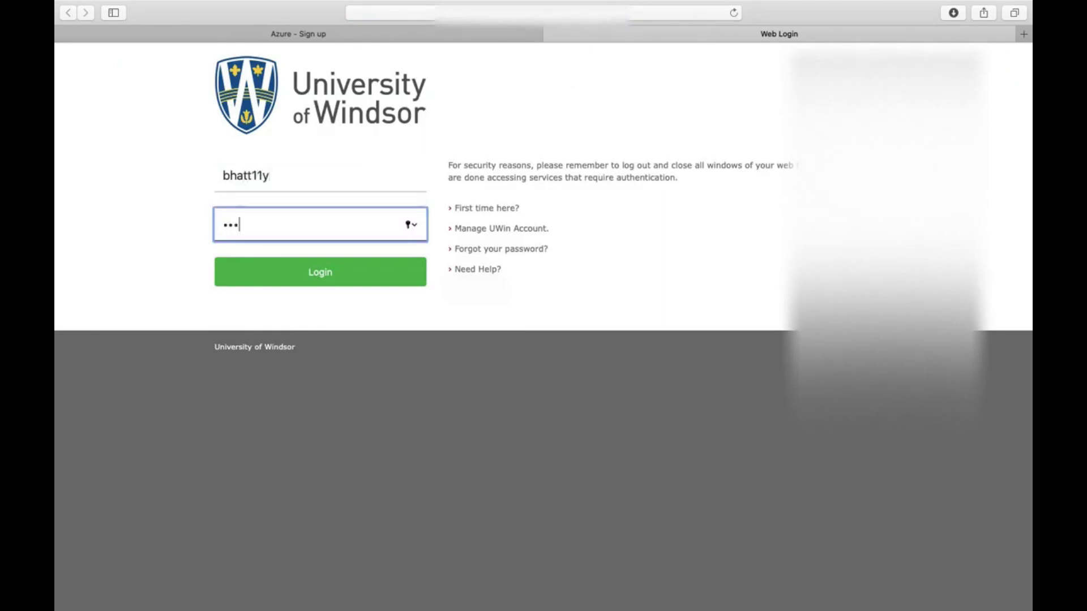
text(•••••••••)
key(Return)
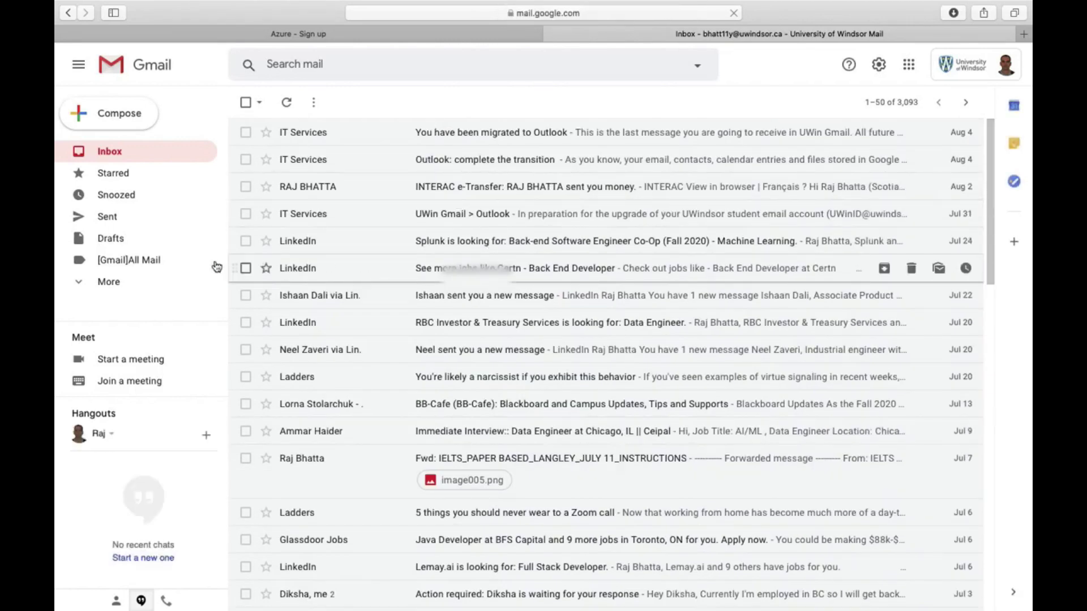
click(128, 286)
scroll(126, 249, down, 3)
scroll(126, 249, up, 3)
scroll(126, 246, down, 4)
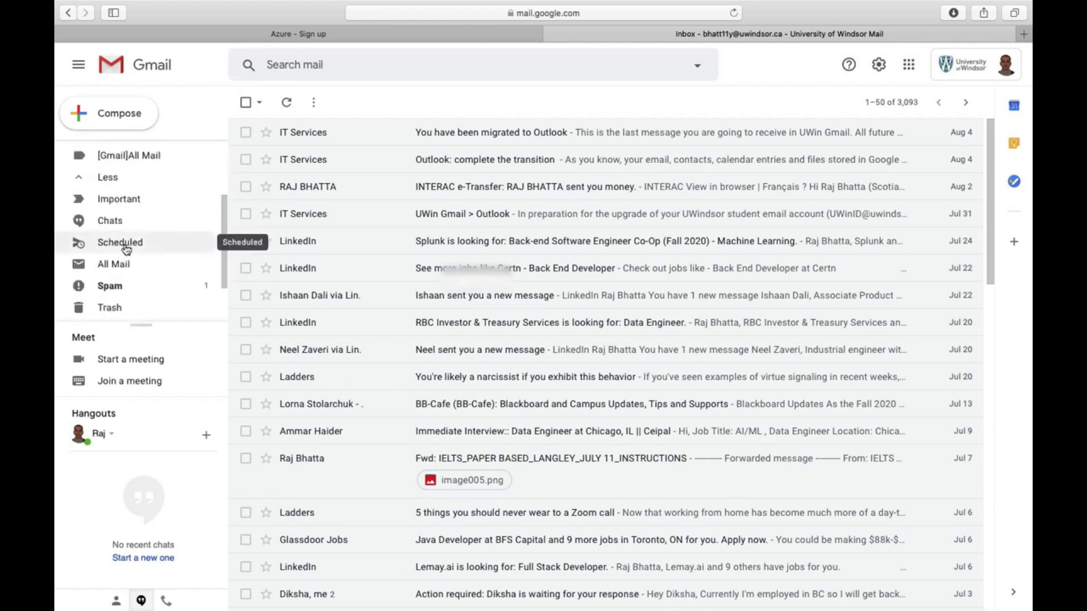
click(129, 293)
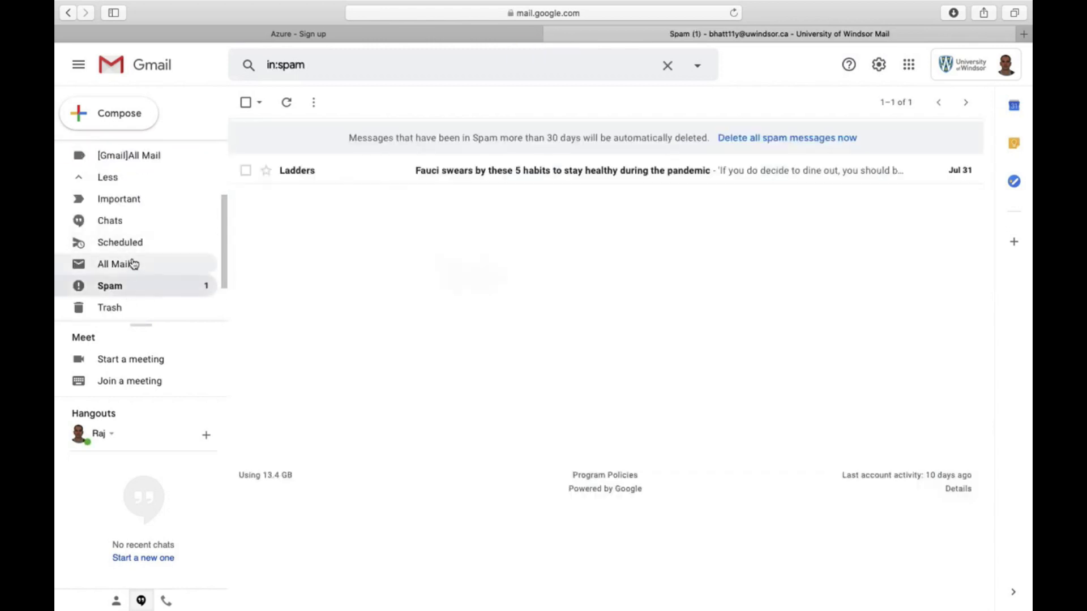
scroll(134, 262, up, 5)
click(153, 159)
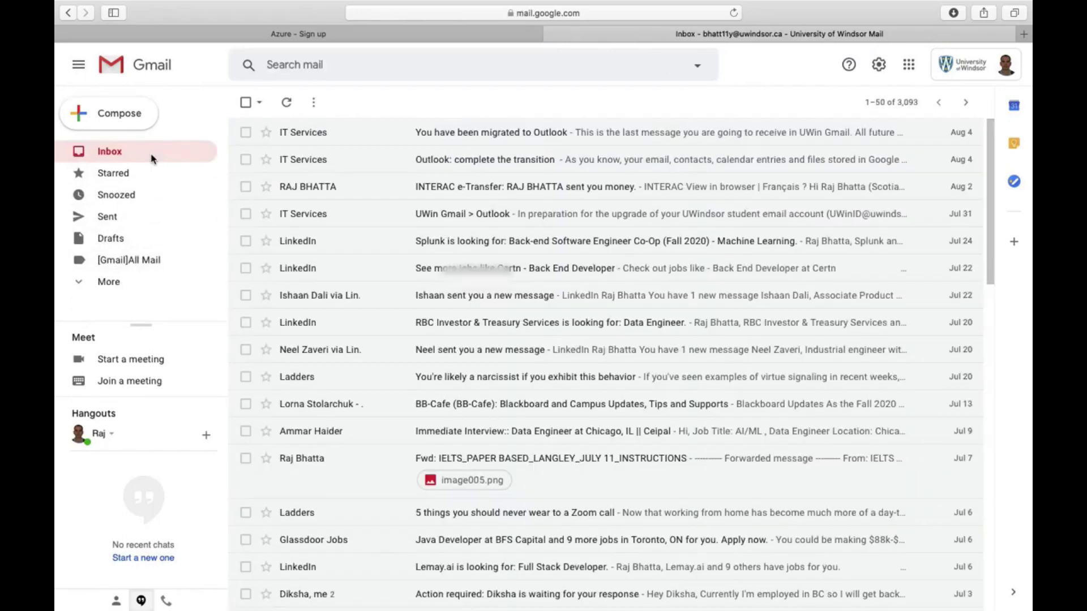
- Close the Gmail tab and resend the academic verification email via Verify academic status
click(549, 34)
scroll(432, 305, down, 3)
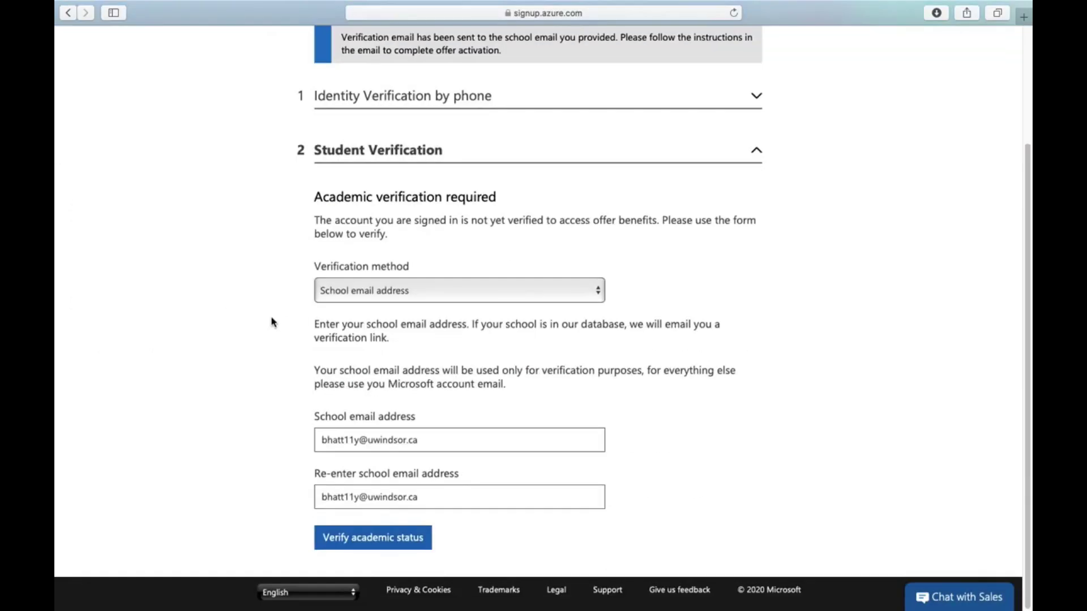
scroll(279, 345, up, 3)
scroll(280, 343, down, 3)
click(350, 533)
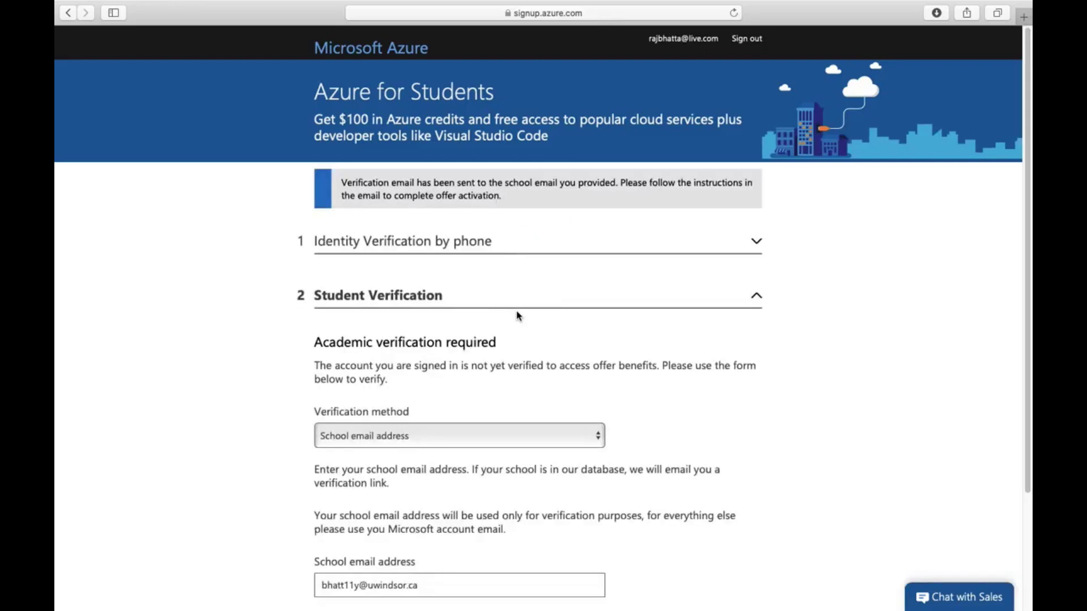
- Sign out of the personal Microsoft account on the sign-up page
scroll(516, 315, down, 3)
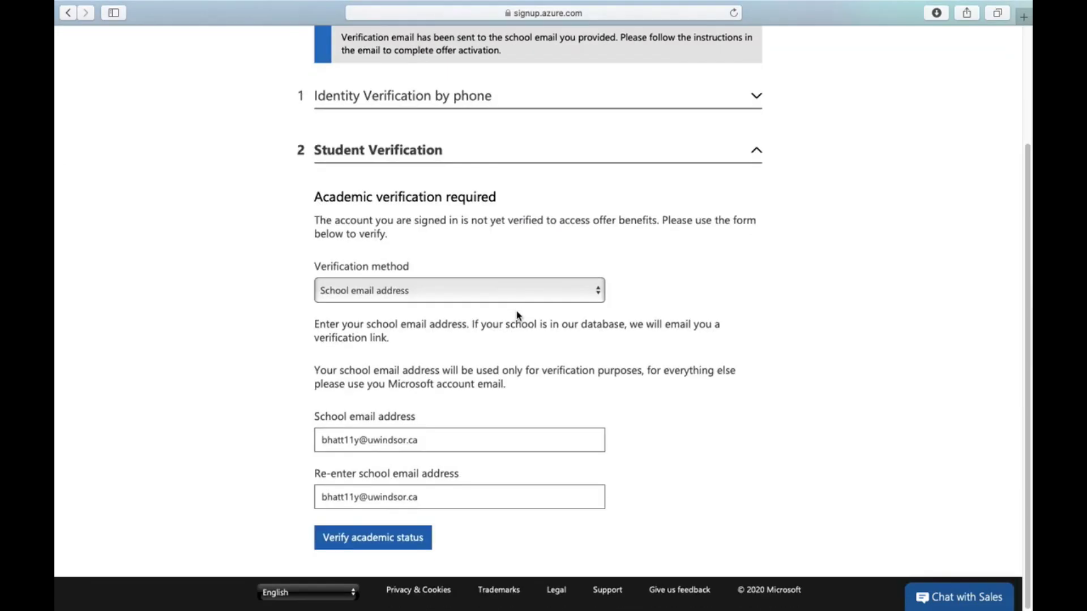
scroll(517, 316, up, 3)
scroll(517, 315, down, 3)
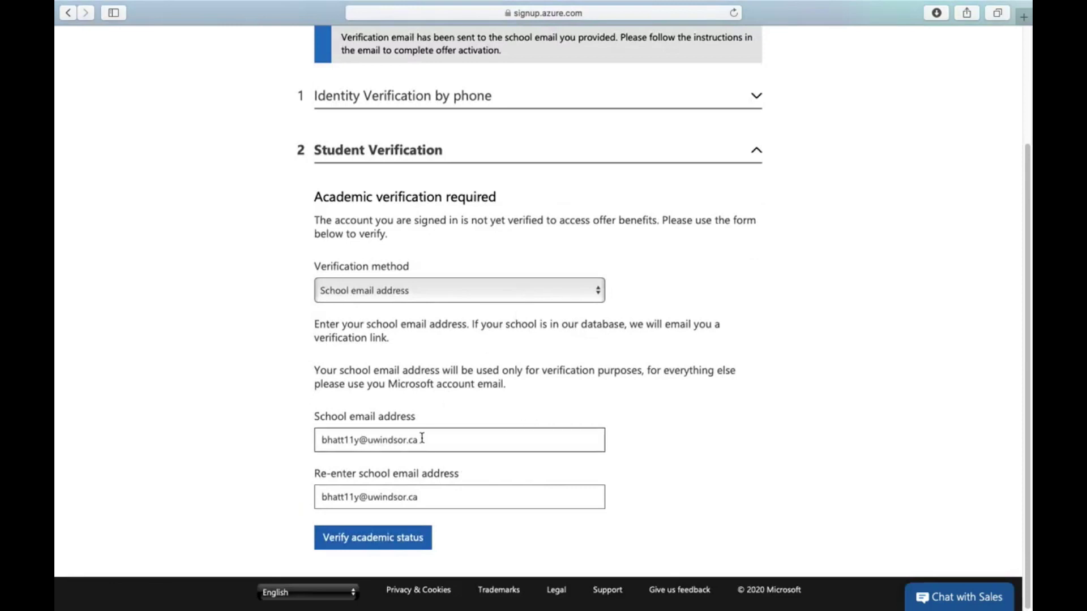
scroll(558, 239, up, 3)
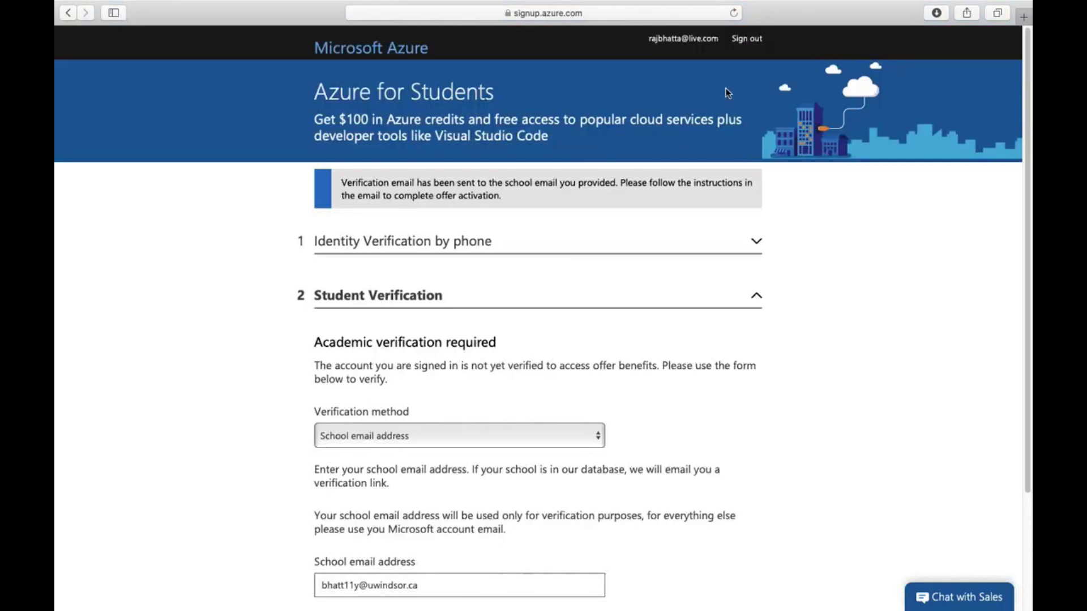
click(742, 41)
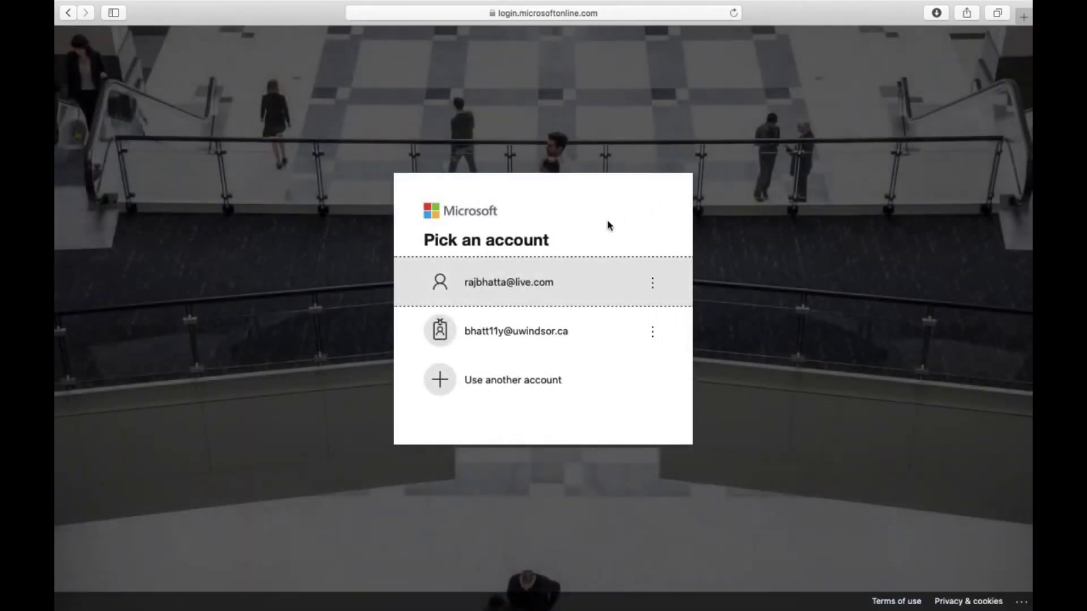
- Sign back in with the university account and its password, declining the saved-password update
click(542, 343)
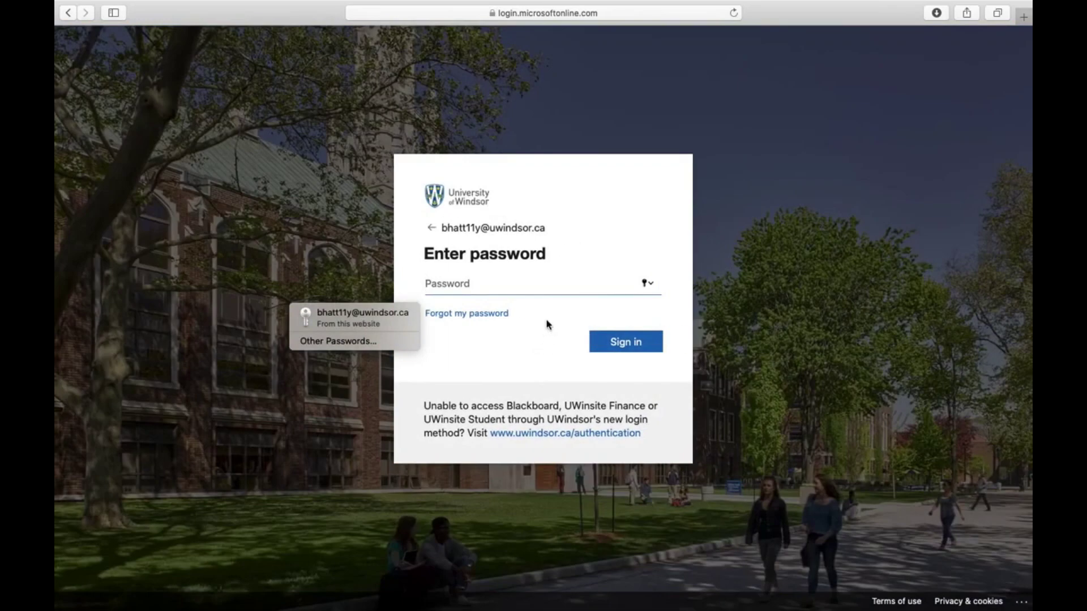
text(•)
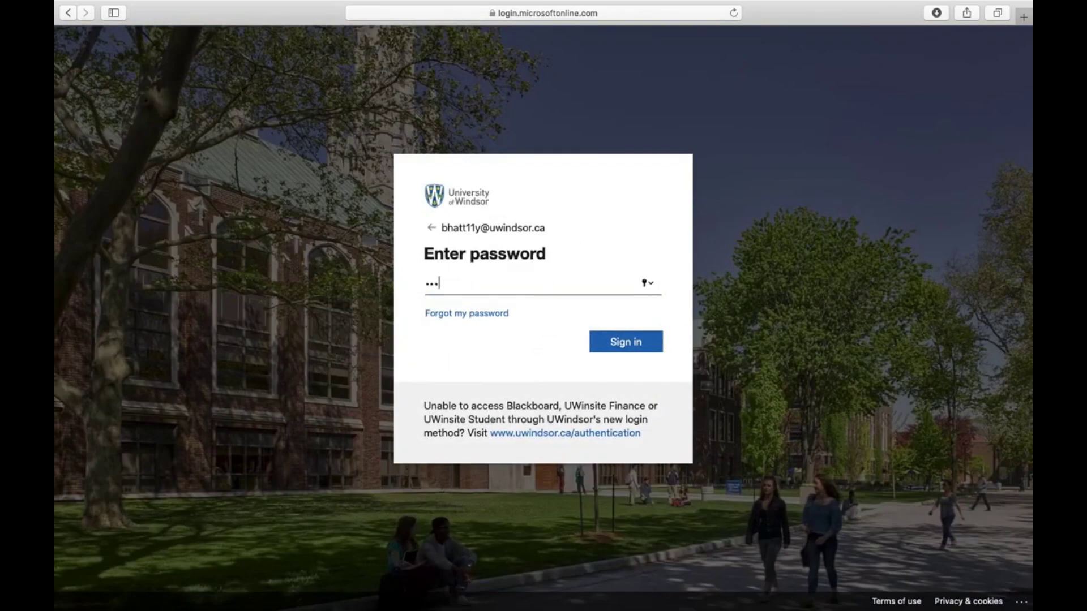
text(••••••)
key(Return)
click(535, 96)
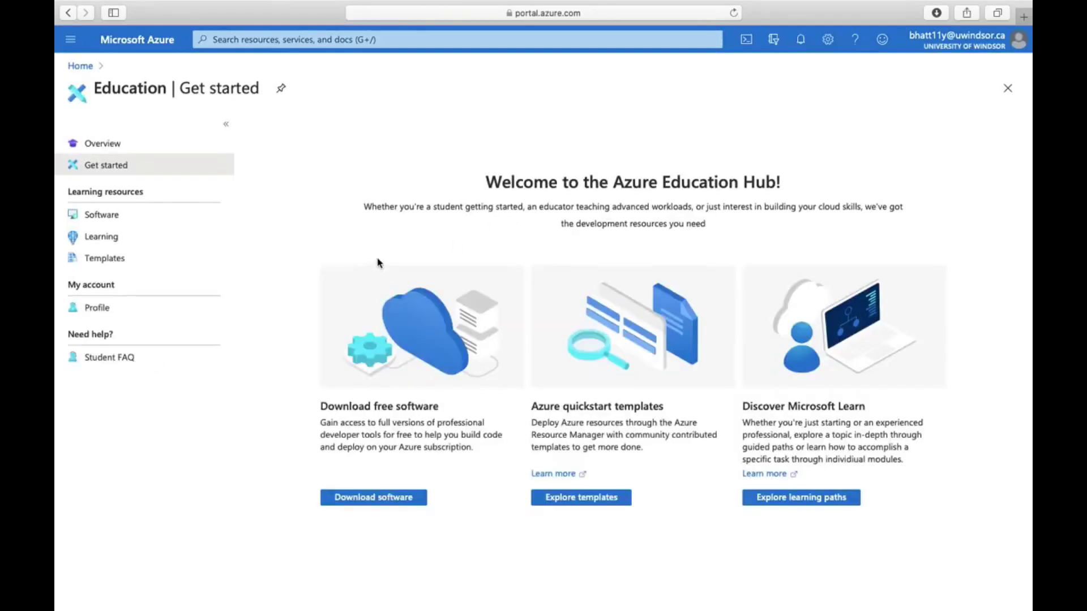
- Return to the Azure portal home dashboard using the Home breadcrumb
click(80, 66)
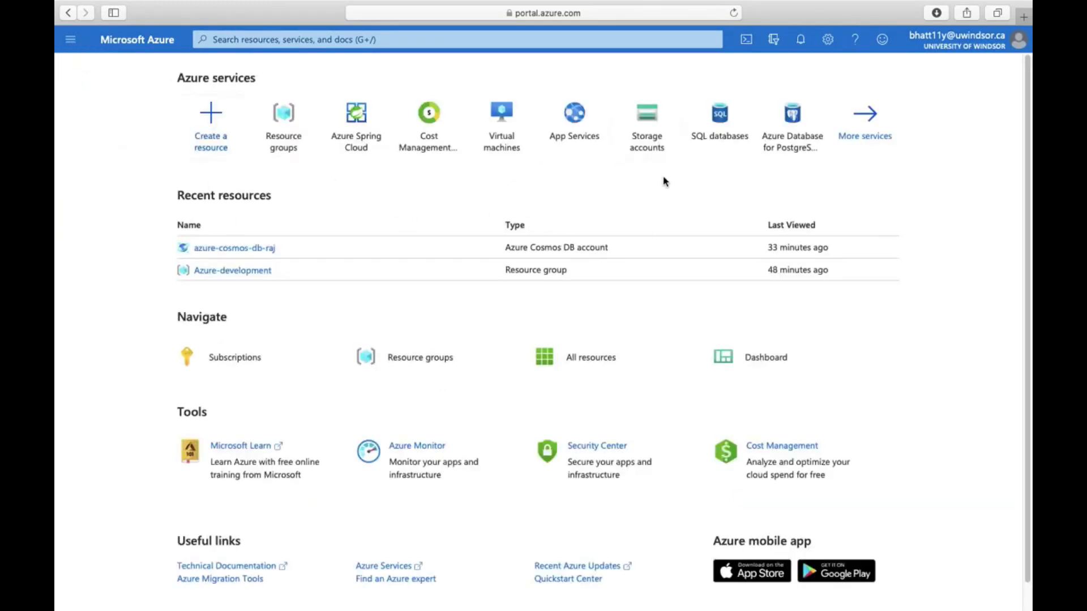